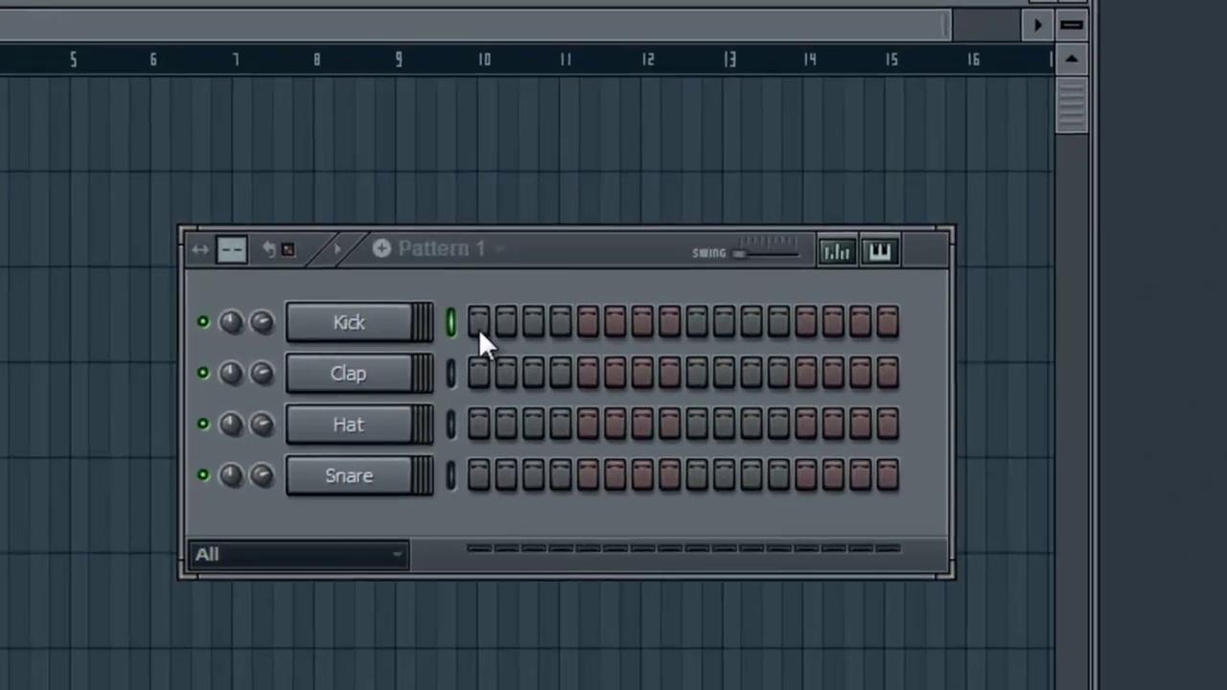
Place Kick hits on steps 1 and 9 and Snare hits on steps 5 and 13, then start playback
click(542, 225)
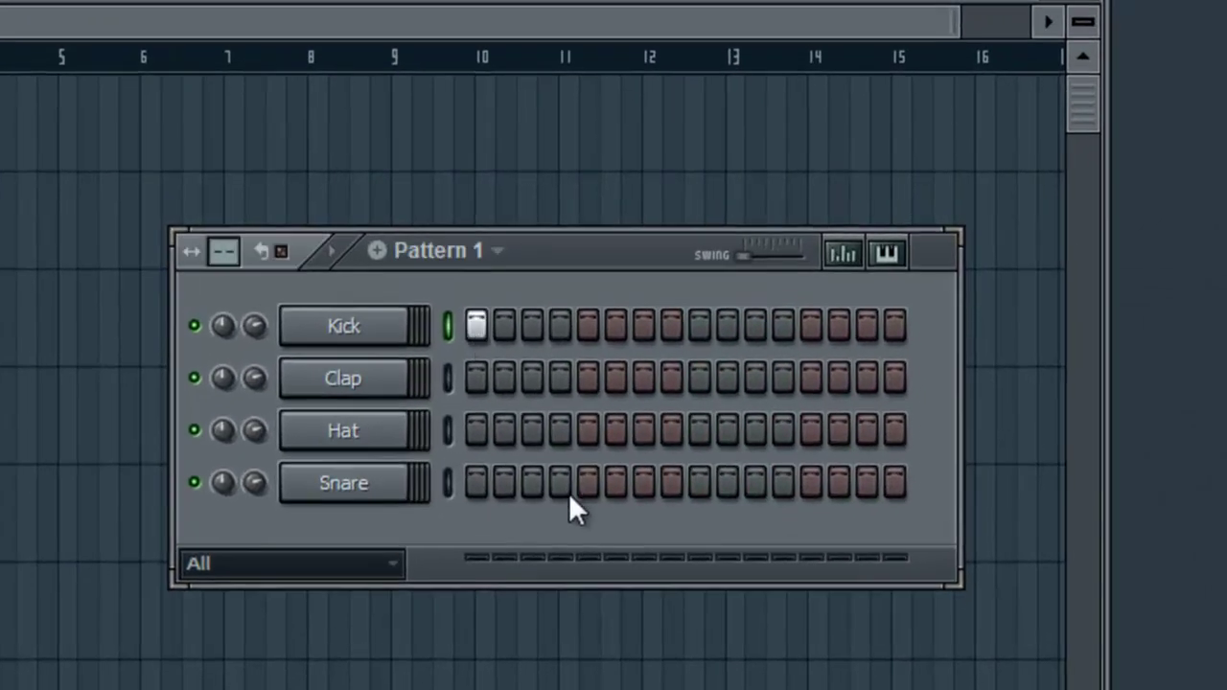
click(588, 483)
click(700, 326)
click(811, 483)
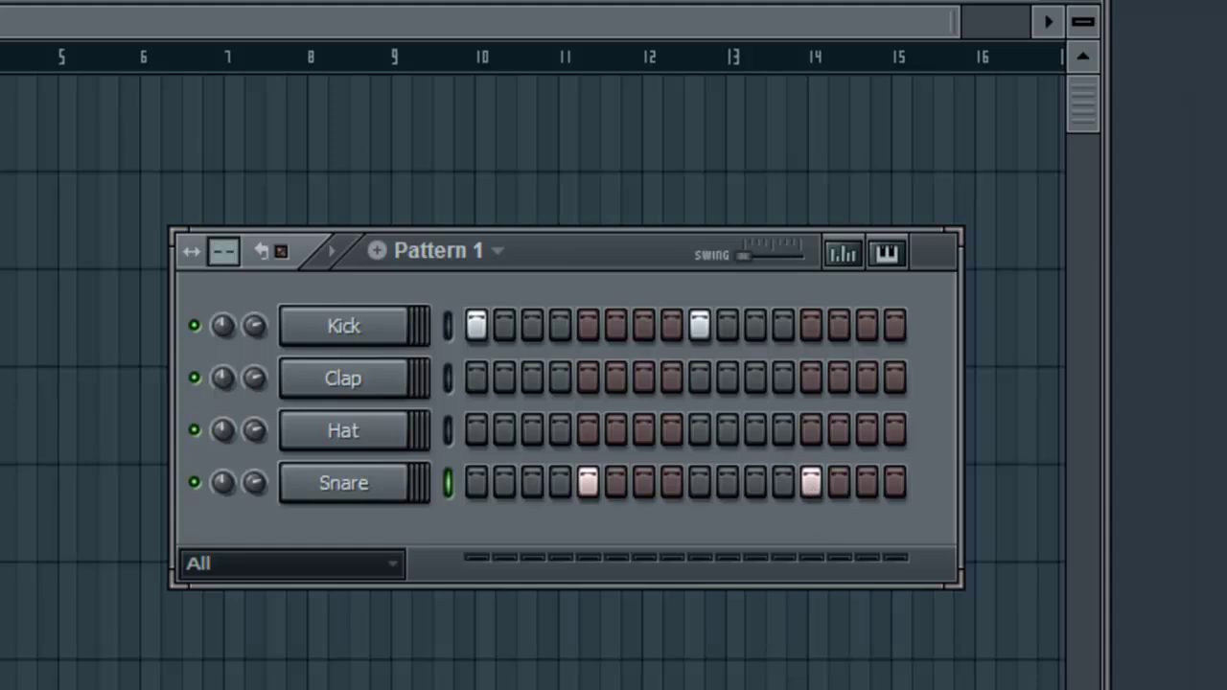
key(space)
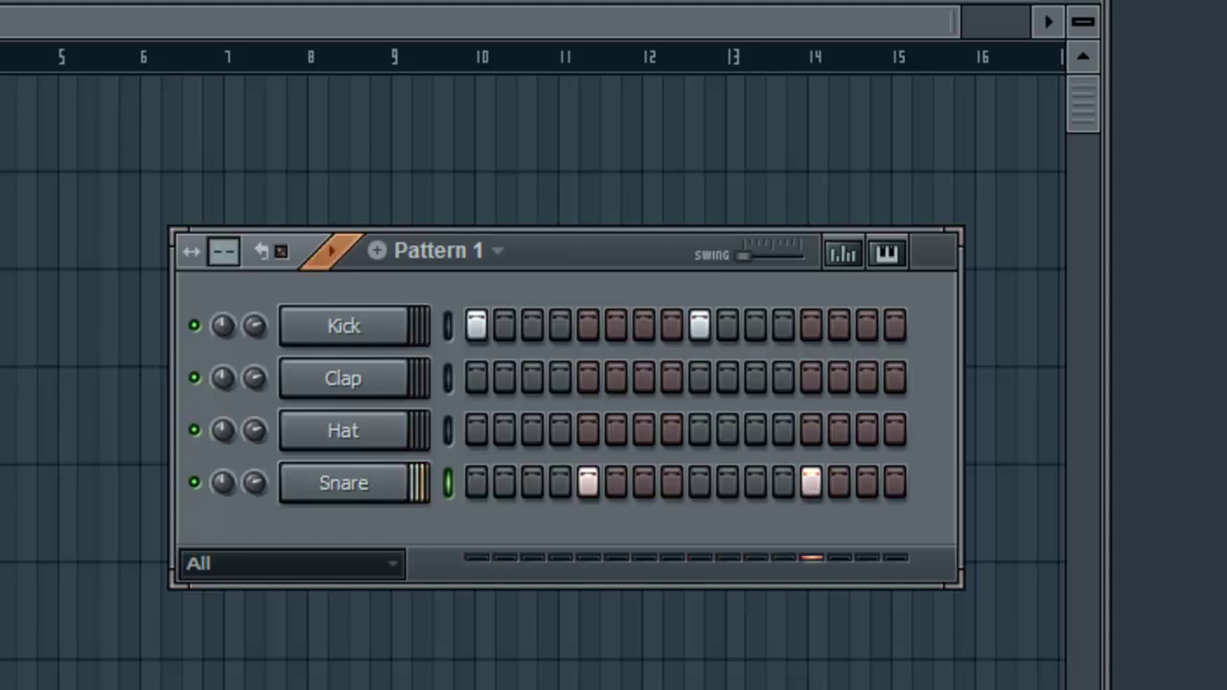
Add Hat hits on steps 3, 7, 11 and 15 while playing, then stop playback
click(532, 430)
click(641, 438)
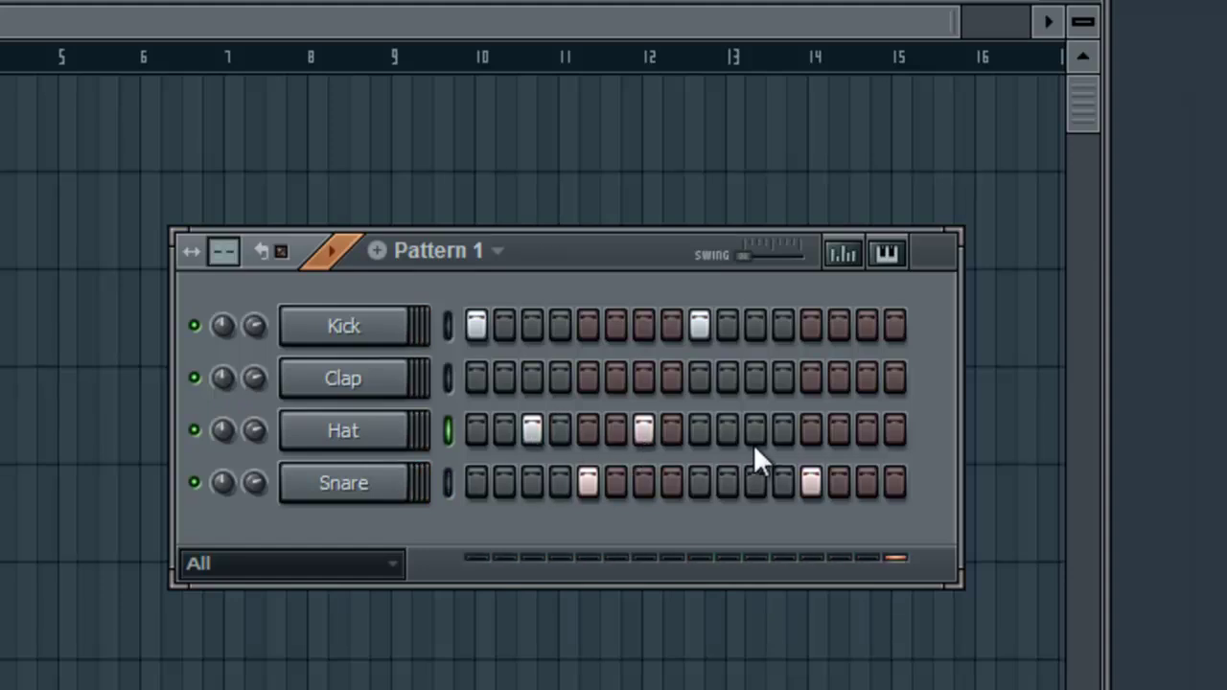
click(755, 441)
click(871, 439)
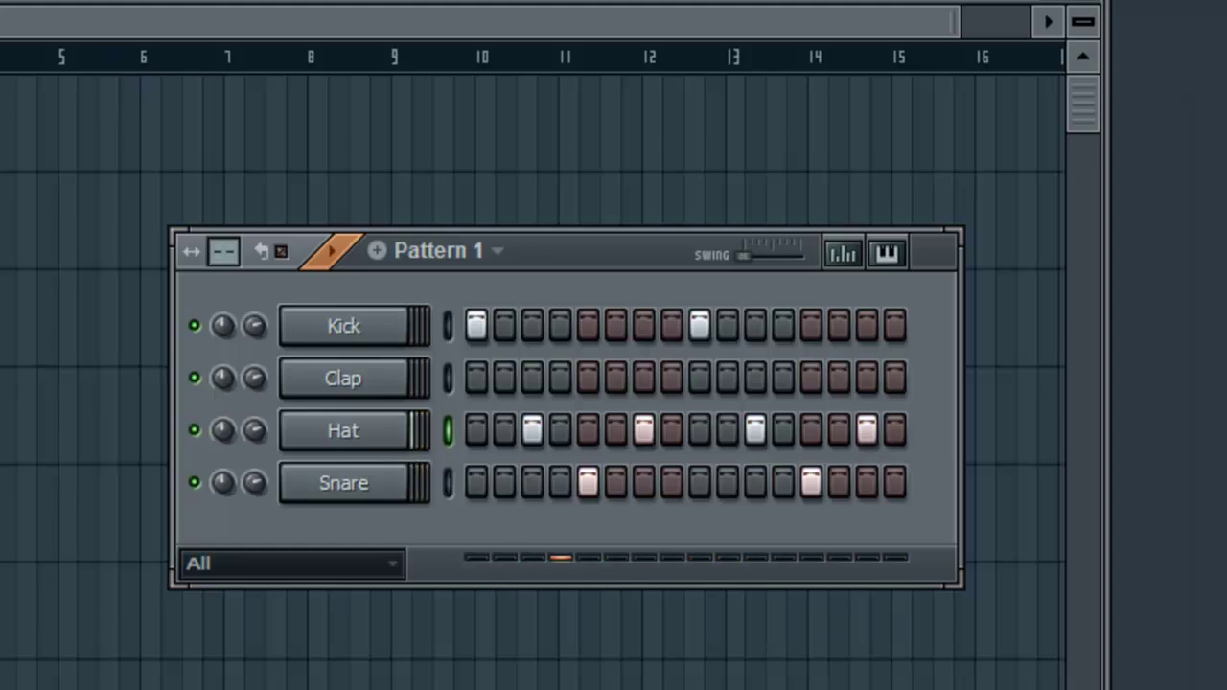
key(space)
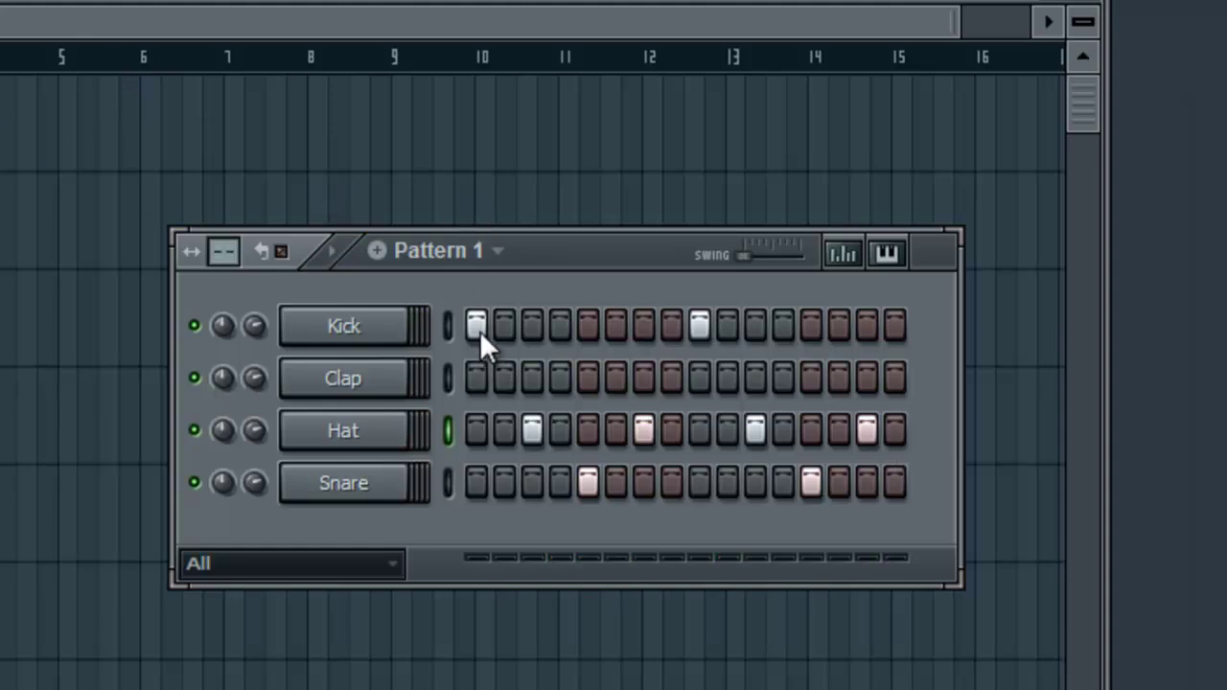
Erase all the Kick, Hat and Snare steps from the pattern
drag(480, 331, 901, 325)
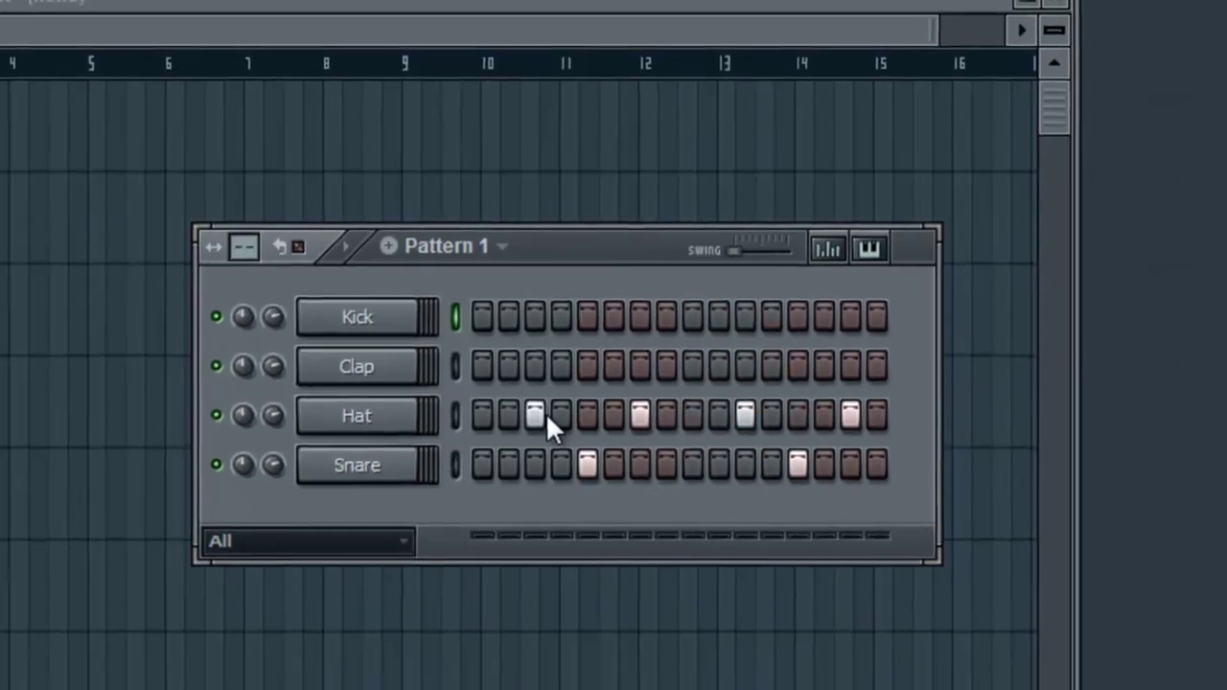
drag(537, 426, 905, 441)
drag(748, 376, 548, 382)
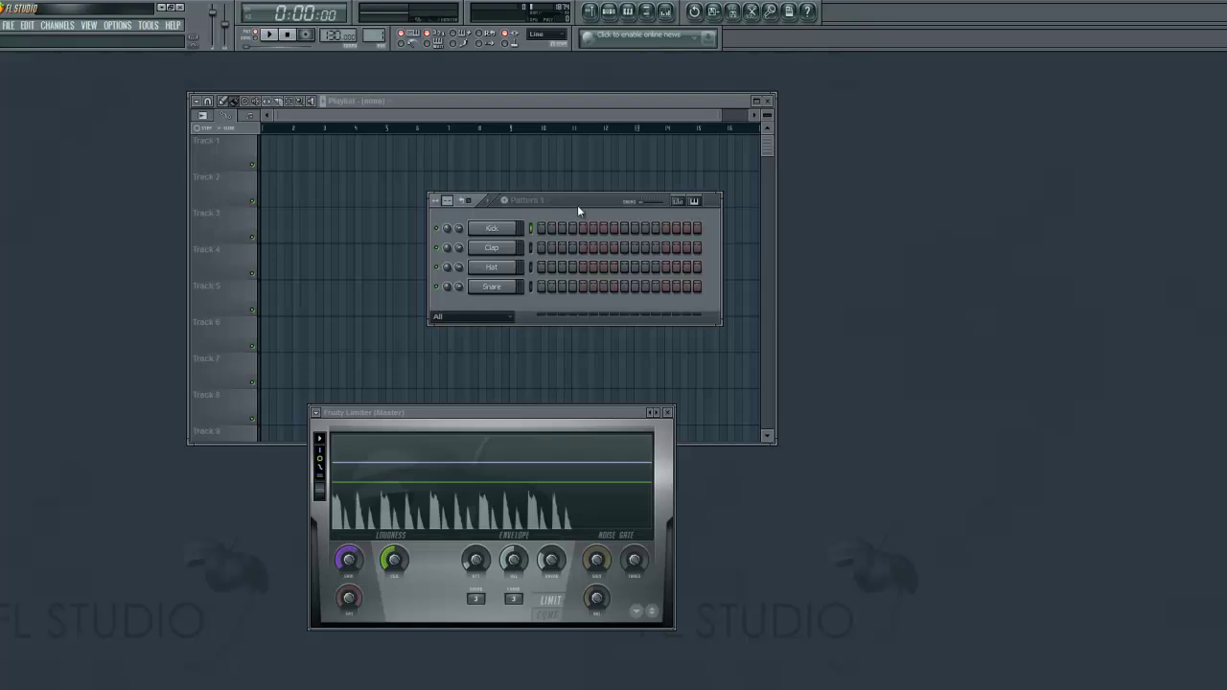
drag(578, 206, 568, 184)
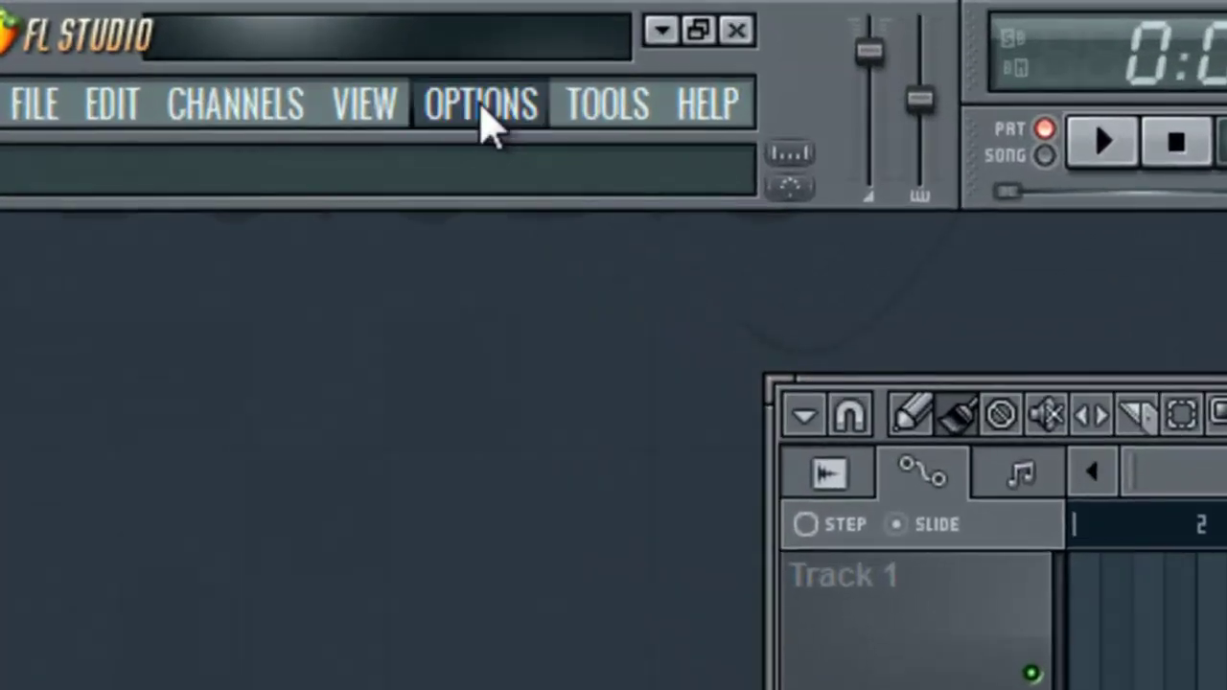
Show the Project general settings with the 4/4 time division, positioned beside the Channel rack
click(118, 28)
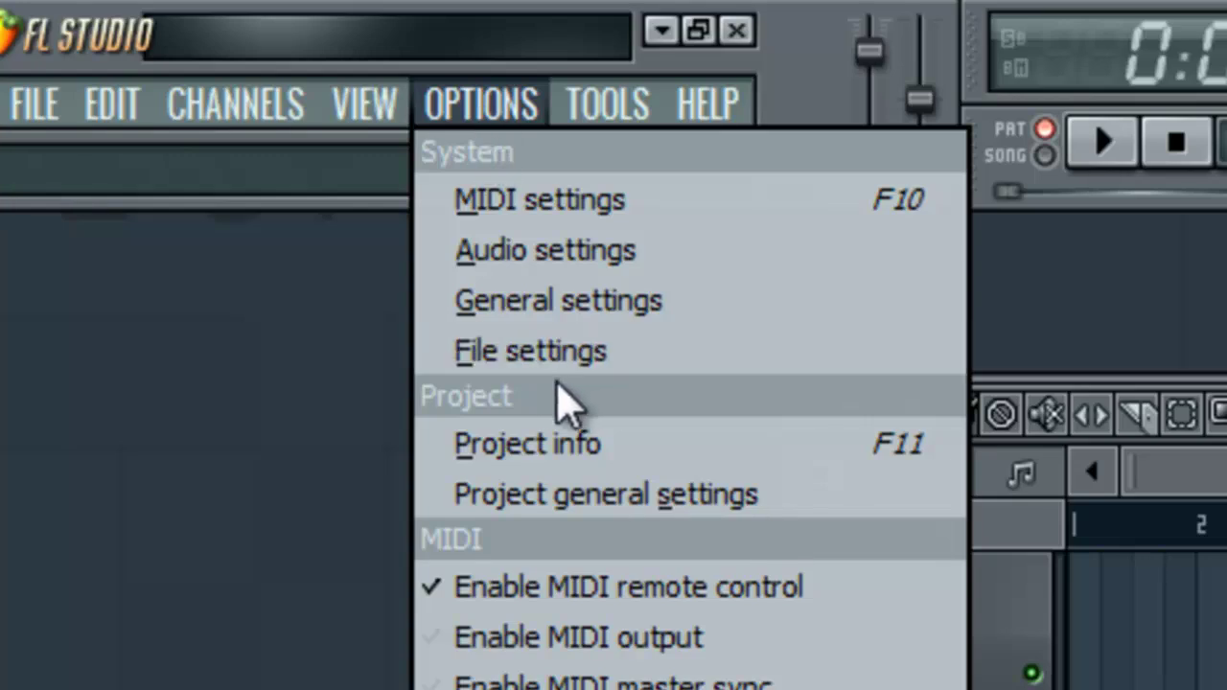
click(587, 518)
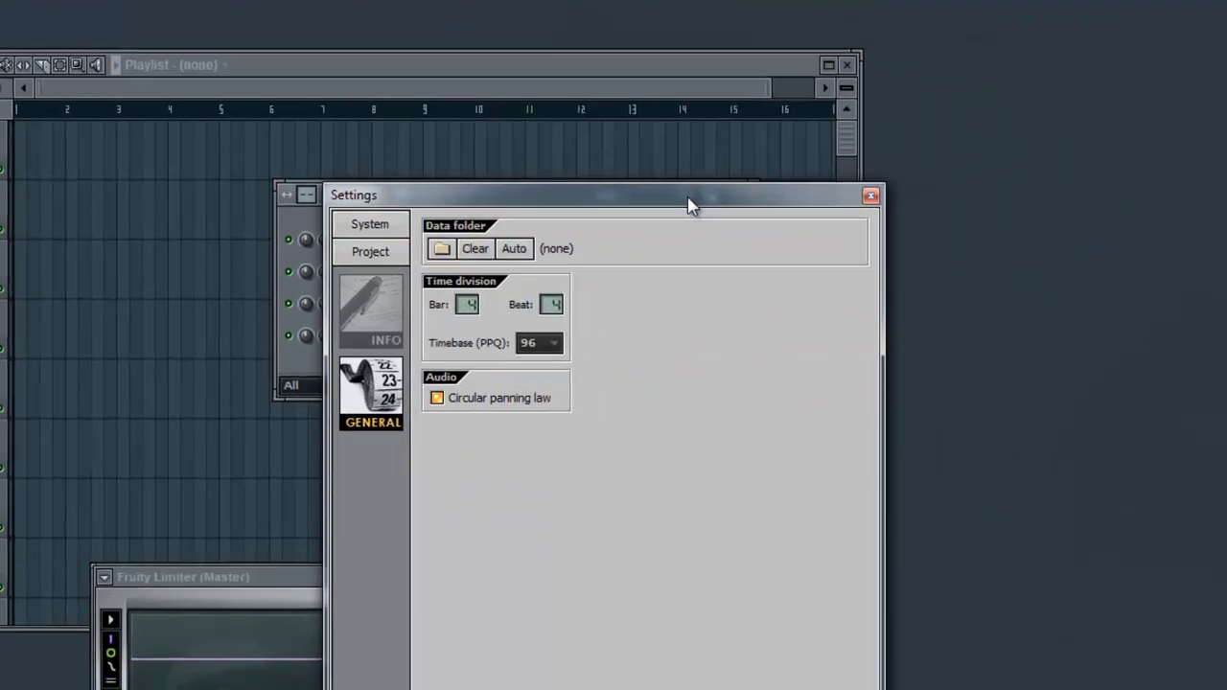
drag(691, 204, 591, 166)
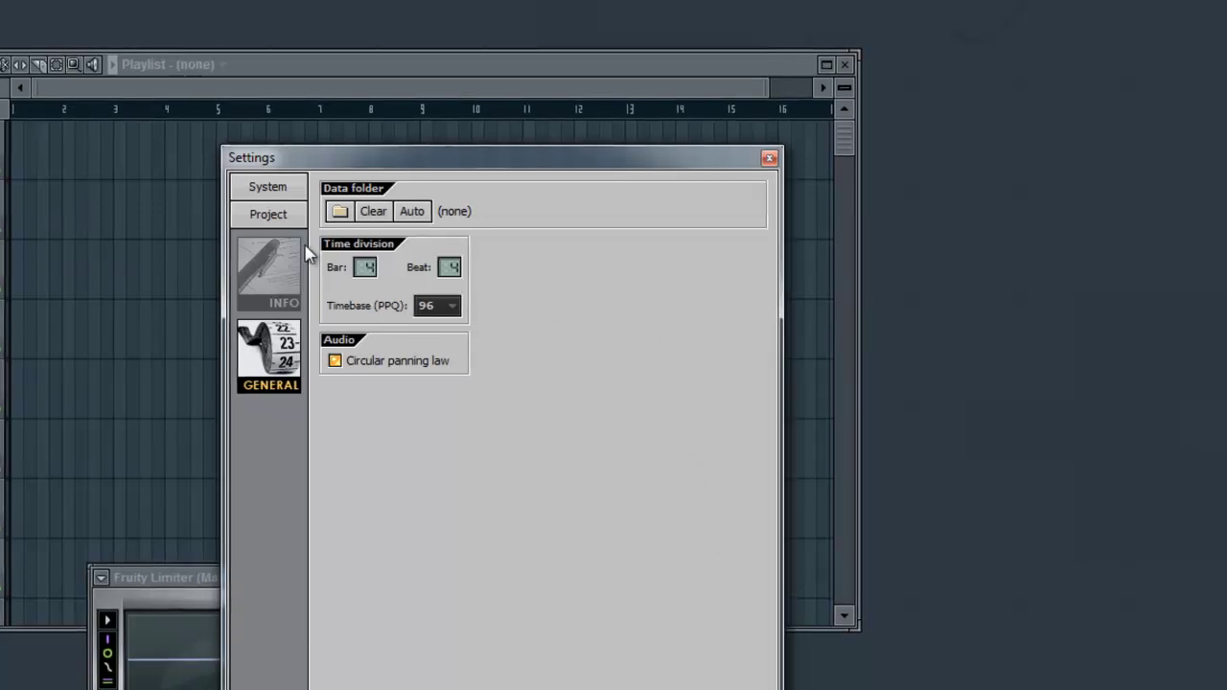
drag(363, 165, 657, 137)
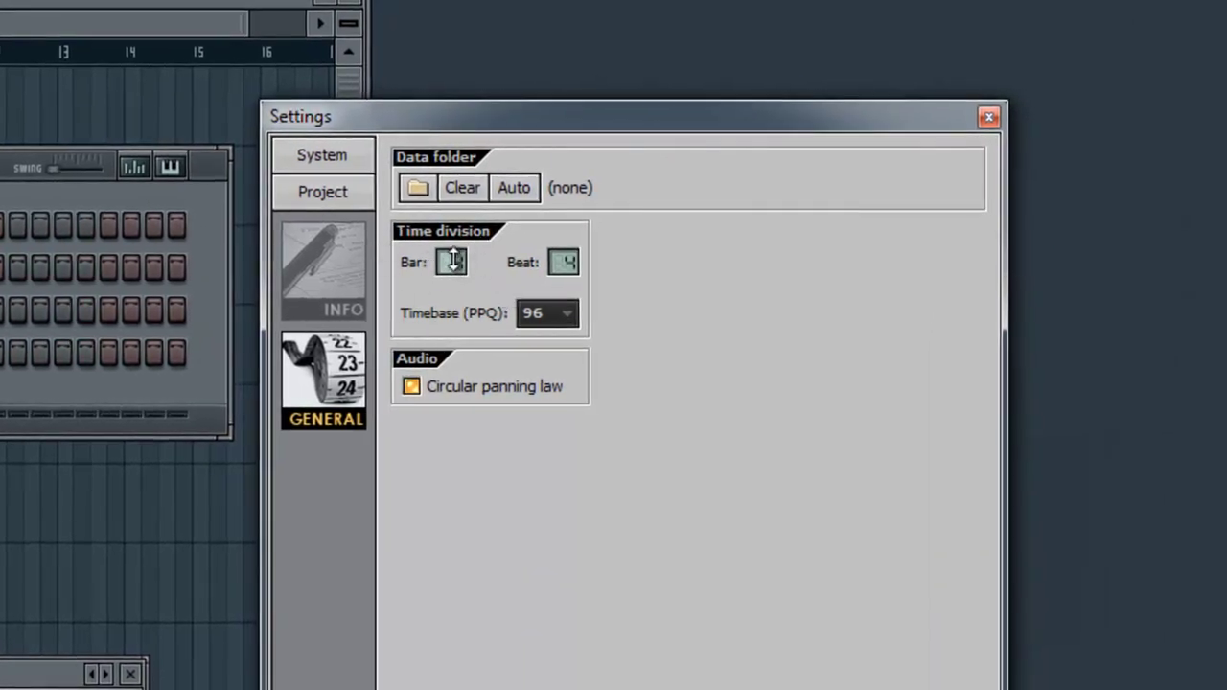
Set the time division Bar value to 5 and Beat value to 3, shortening the pattern grid
drag(454, 261, 452, 246)
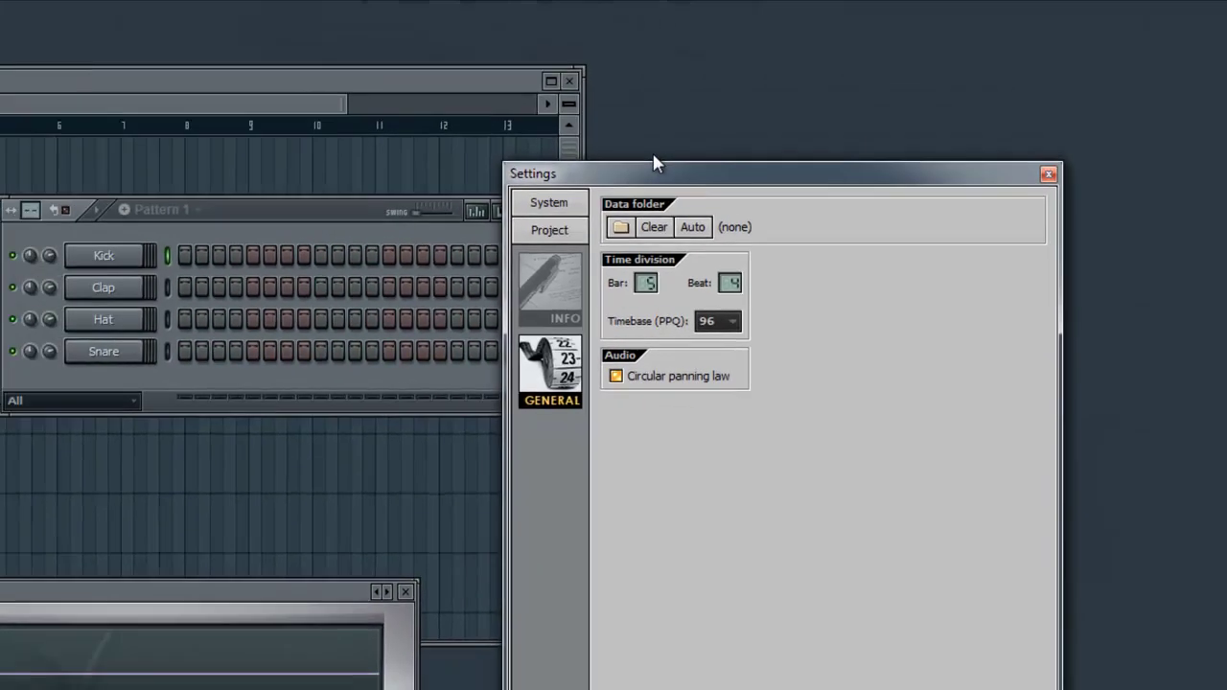
drag(655, 165, 755, 192)
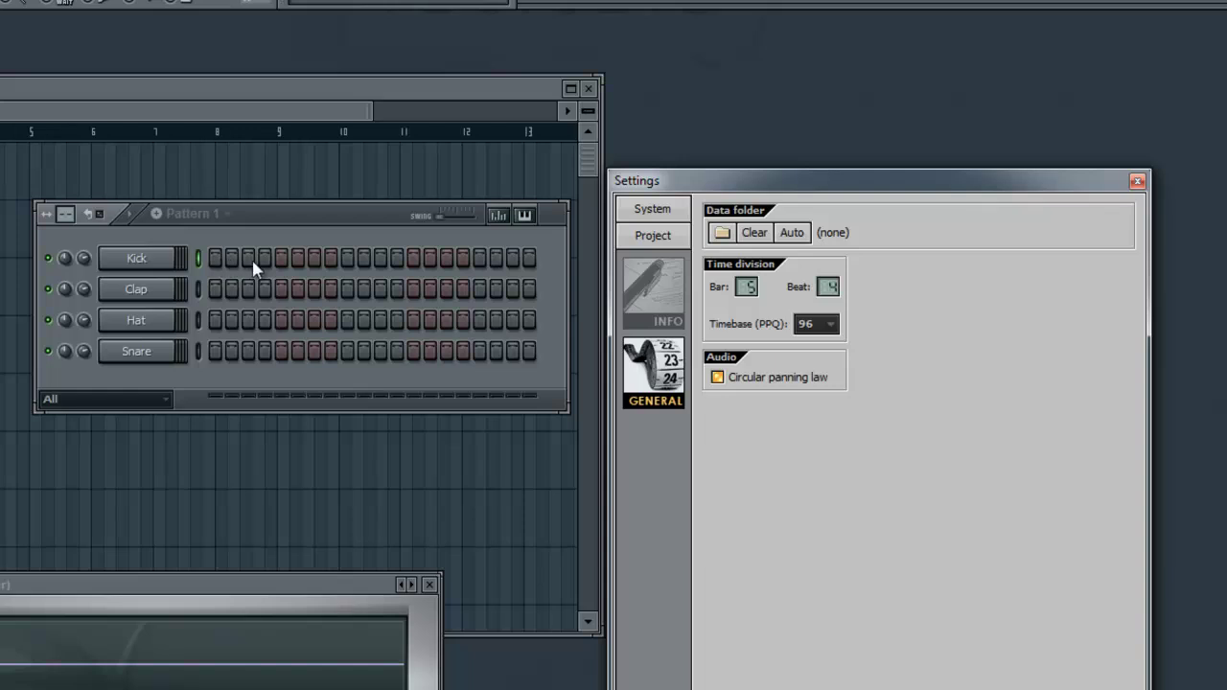
mouse_move(841, 309)
mouse_down()
mouse_move(834, 288)
mouse_move(834, 299)
mouse_up()
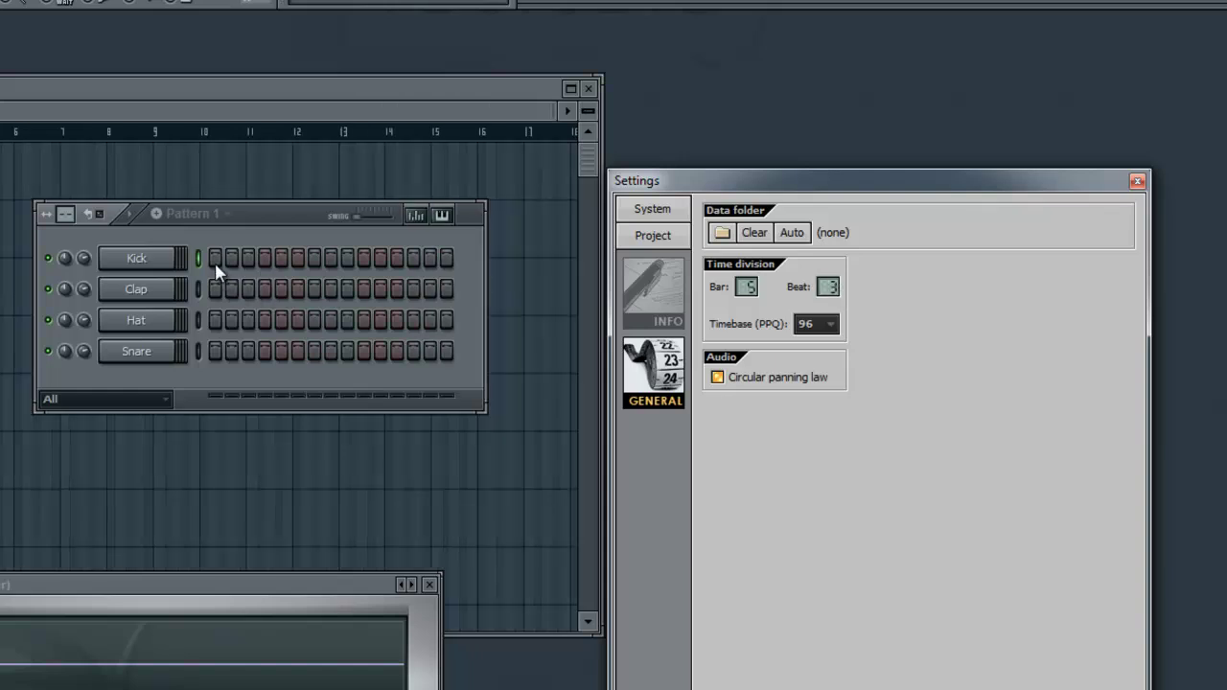
mouse_move(214, 265)
mouse_down()
mouse_move(246, 266)
mouse_move(213, 268)
mouse_up()
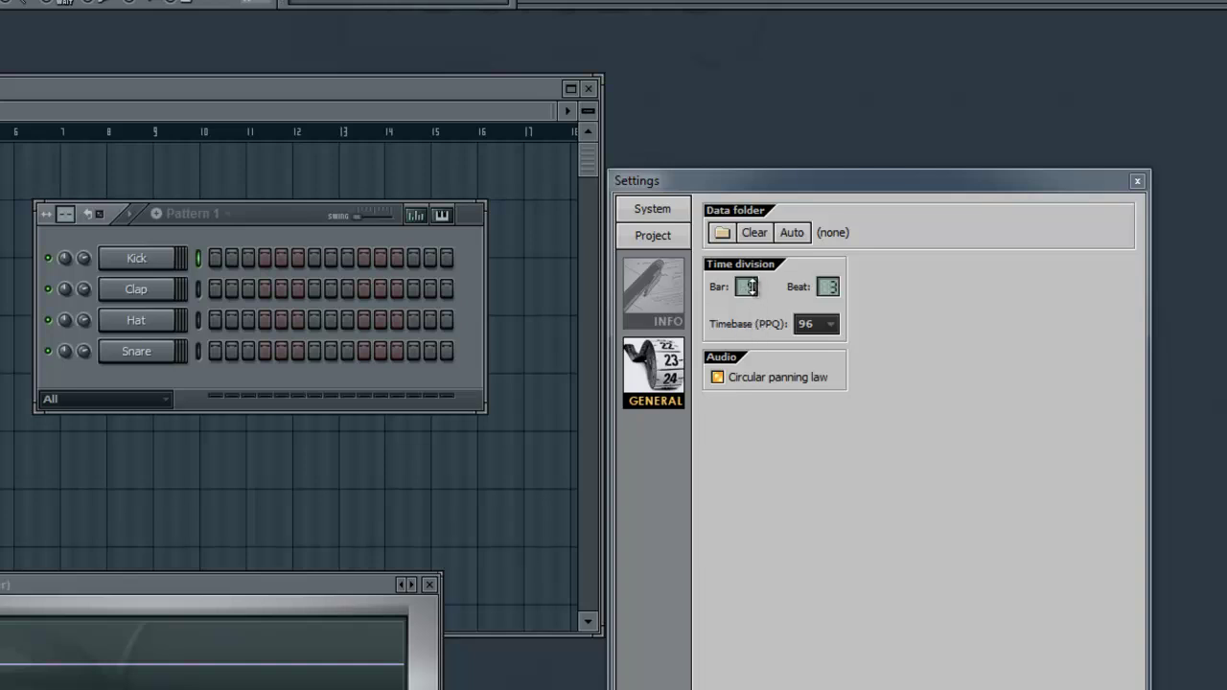
Set Bar to 3, add Kick on steps 1 and 5 and Snare on step 9, then play
drag(749, 289, 750, 298)
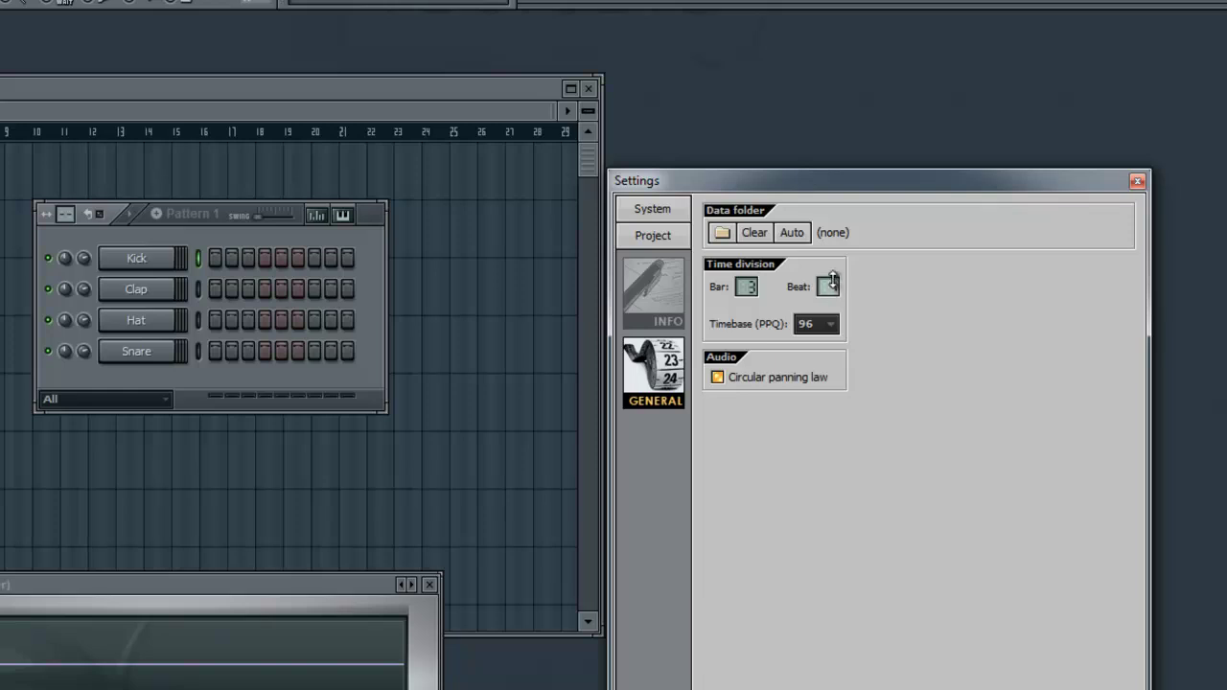
scroll(832, 280, up, 1)
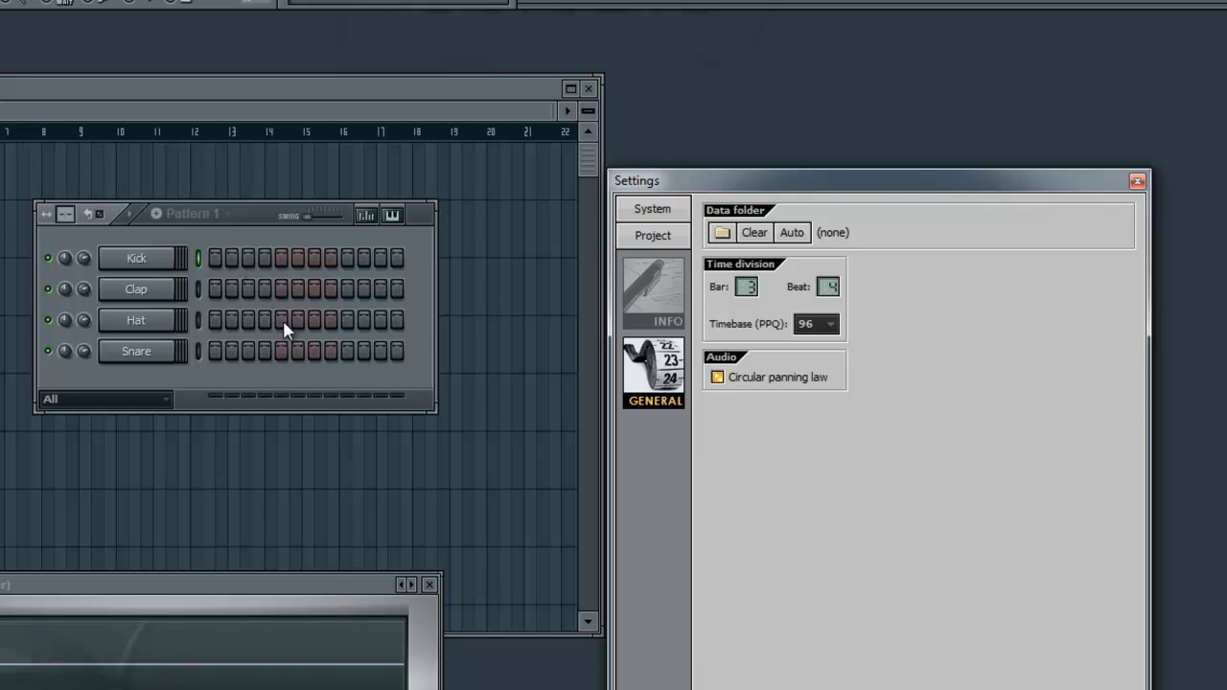
click(215, 257)
click(281, 258)
click(347, 351)
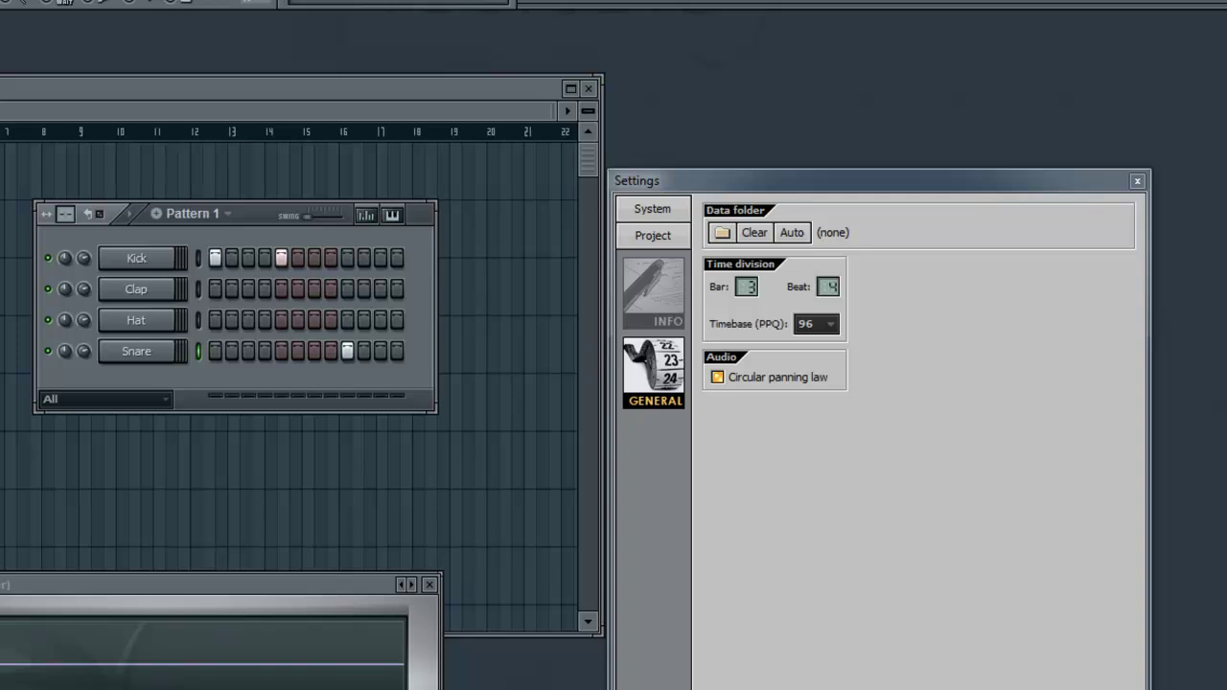
key(space)
key(space)
Raise the Bar value to 6 for 24 steps, add Hat hits on step 5 and later, and replay
drag(747, 295, 746, 257)
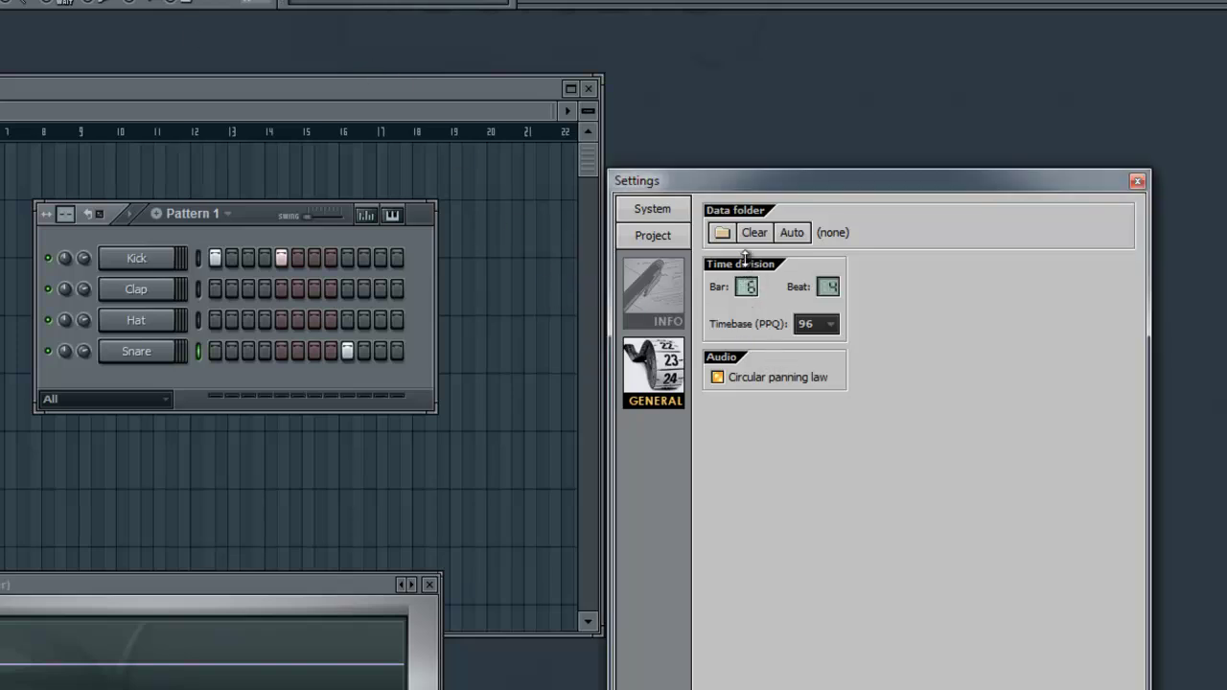
drag(260, 221, 134, 208)
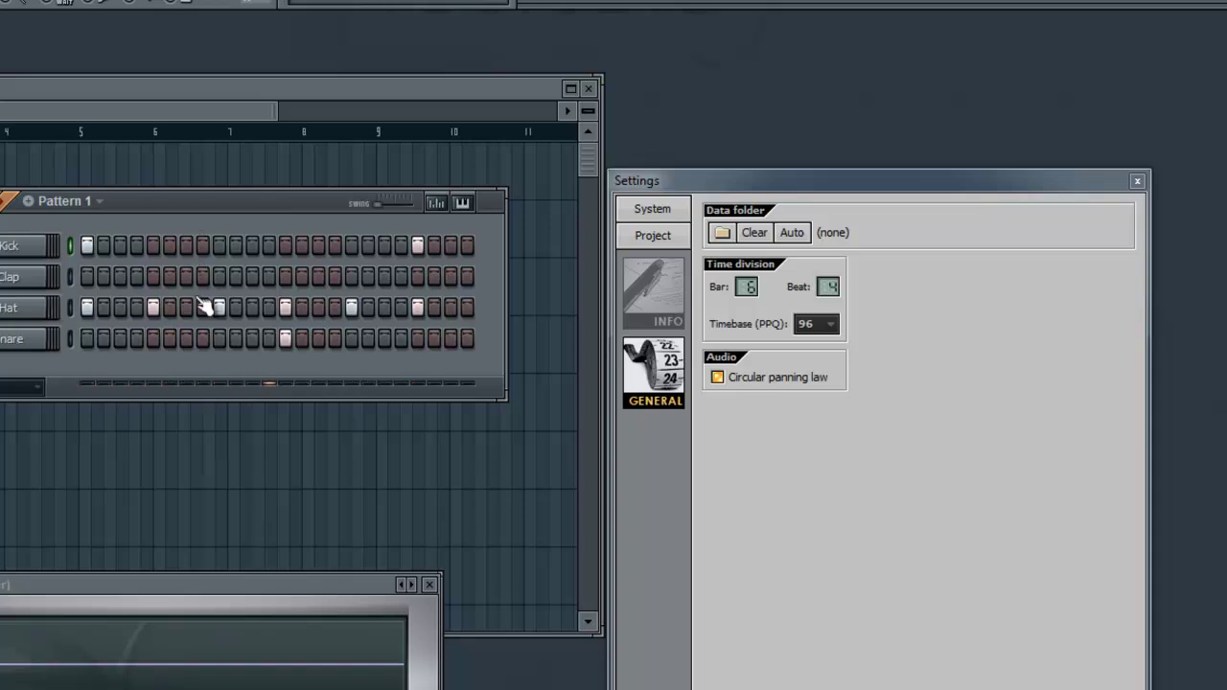
key(space)
click(153, 306)
click(385, 307)
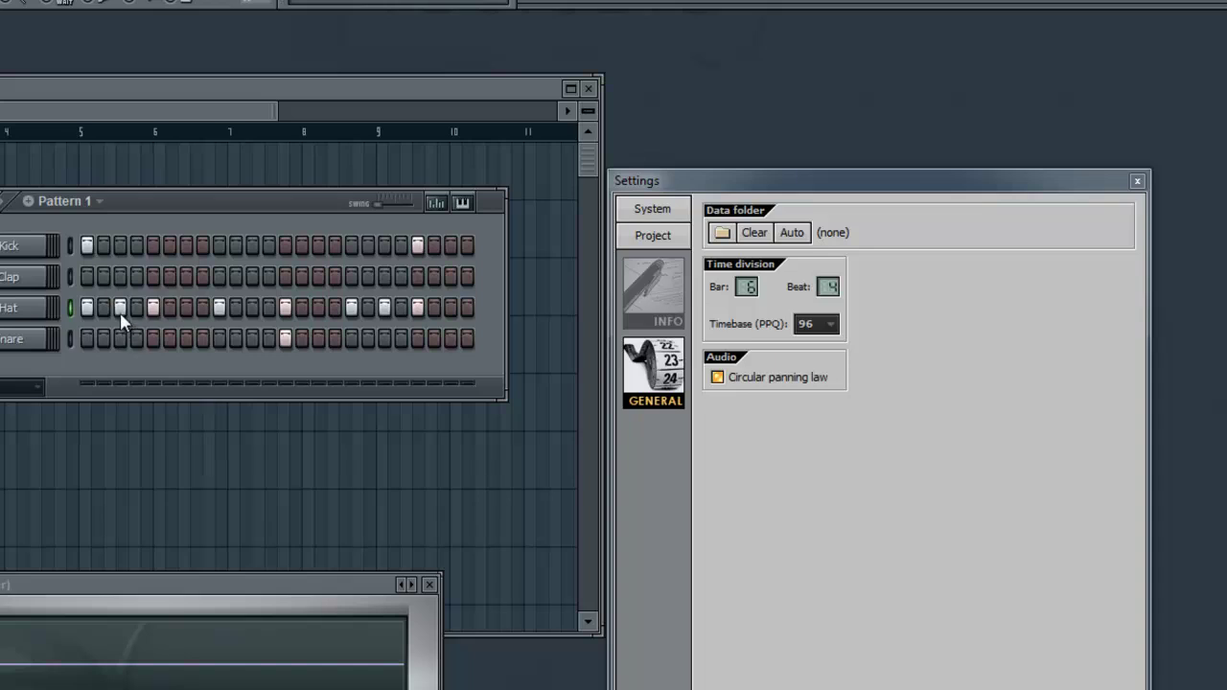
key(space)
key(space)
Clear all Hat, Snare and Kick steps from the pattern
mouse_move(86, 308)
mouse_down()
mouse_move(252, 330)
mouse_move(495, 326)
mouse_move(389, 347)
mouse_move(244, 343)
mouse_up()
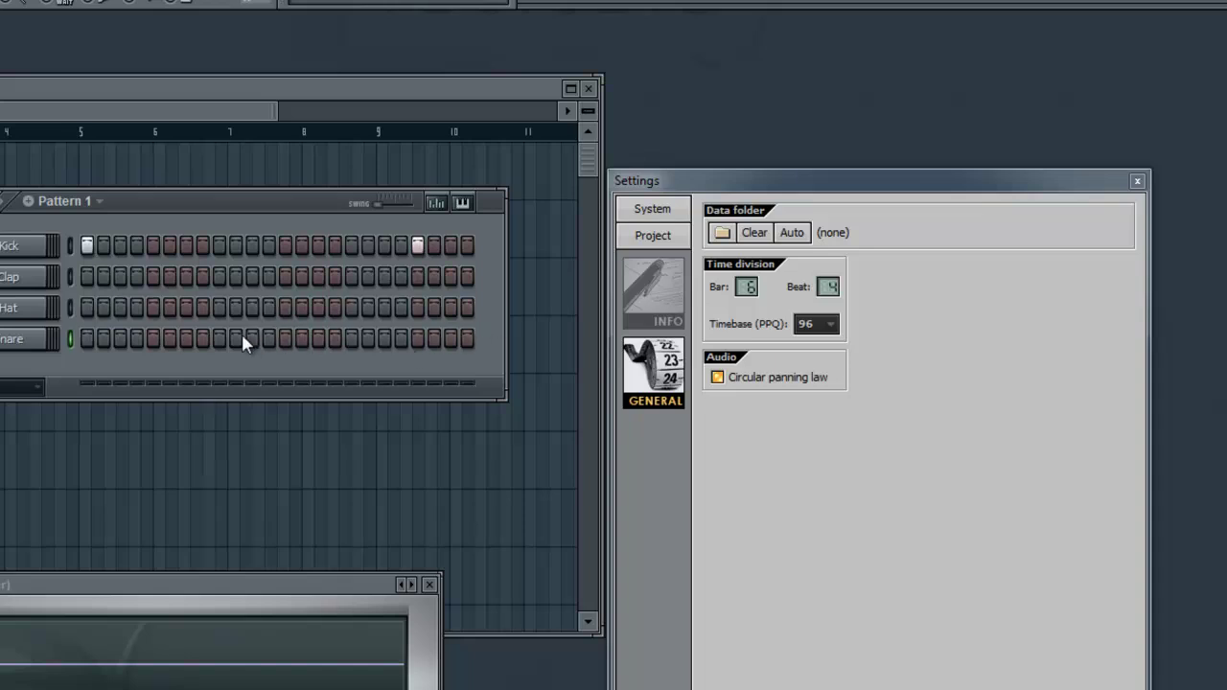
click(87, 246)
click(417, 246)
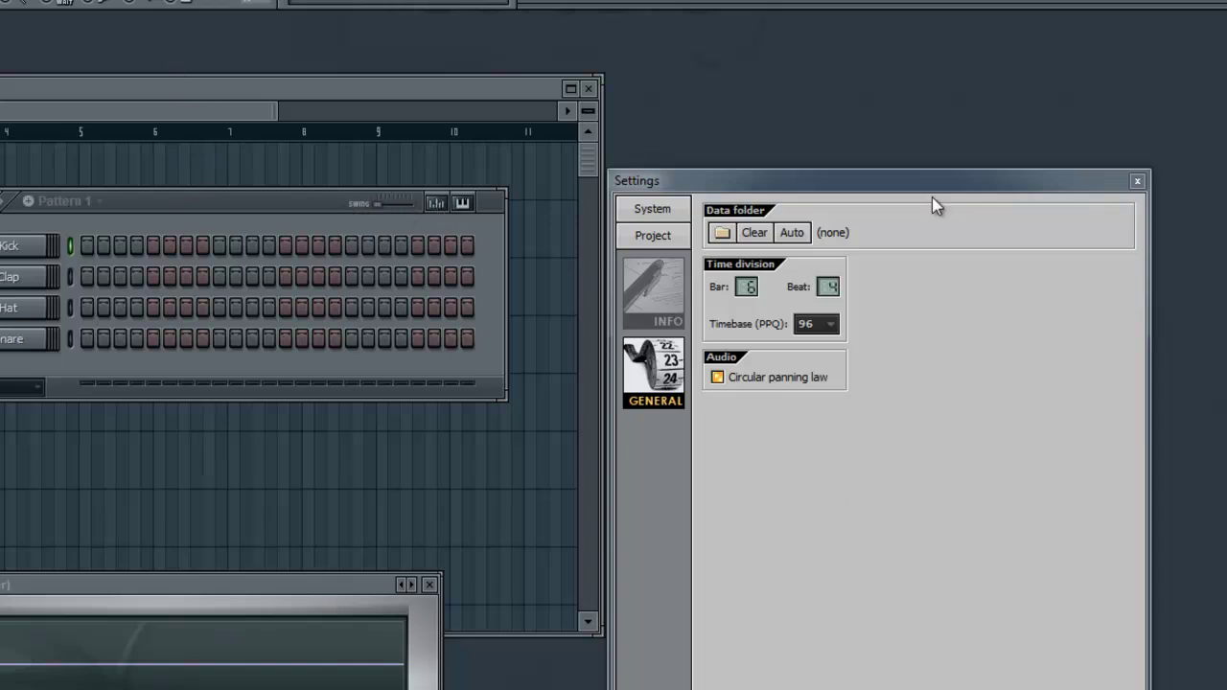
Lower the time division Bar and Beat values to 3
drag(929, 186, 858, 134)
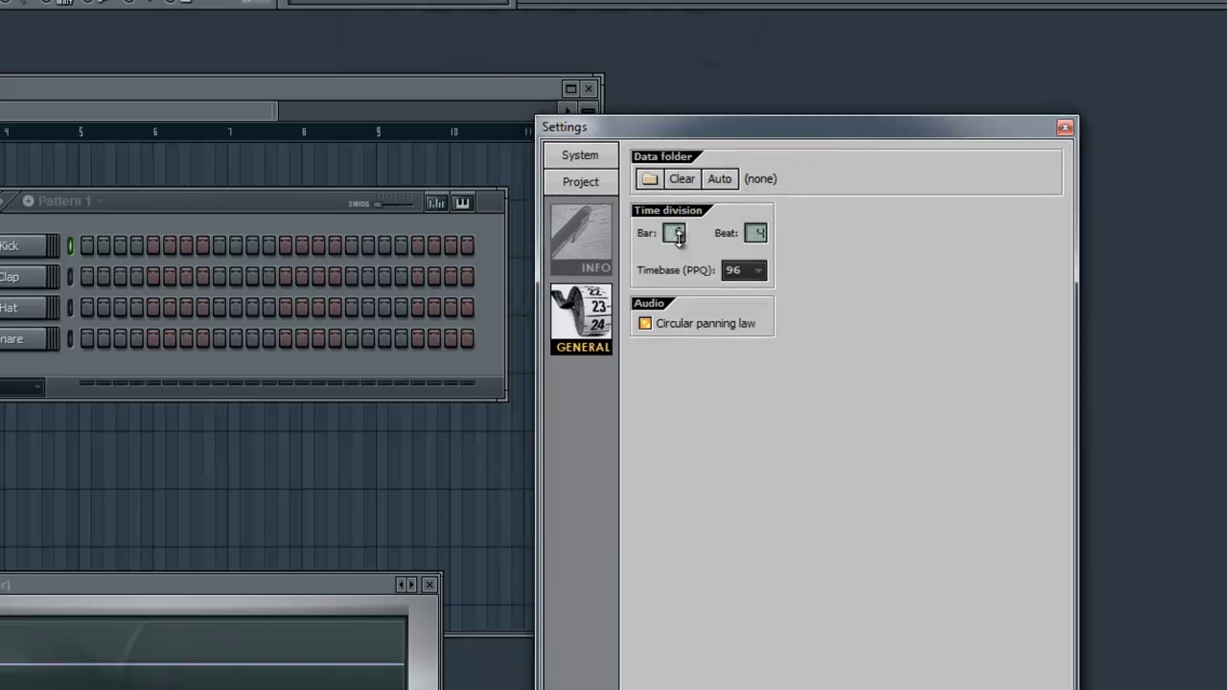
scroll(677, 237, down, 3)
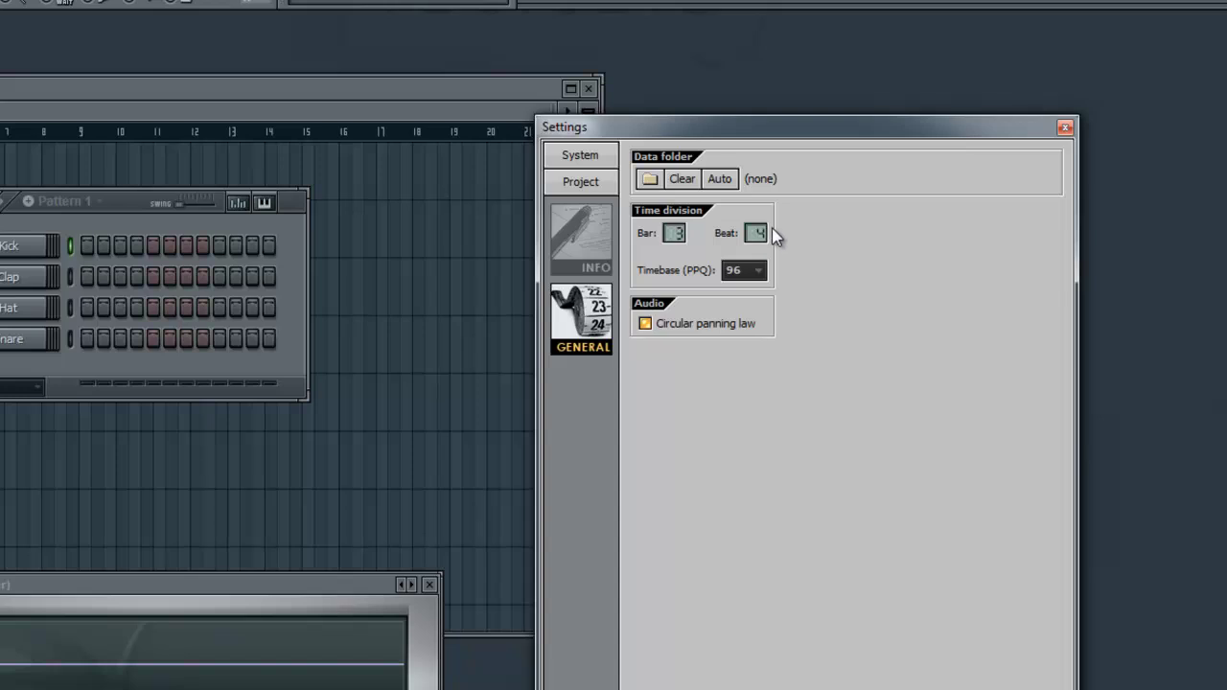
scroll(759, 232, down, 1)
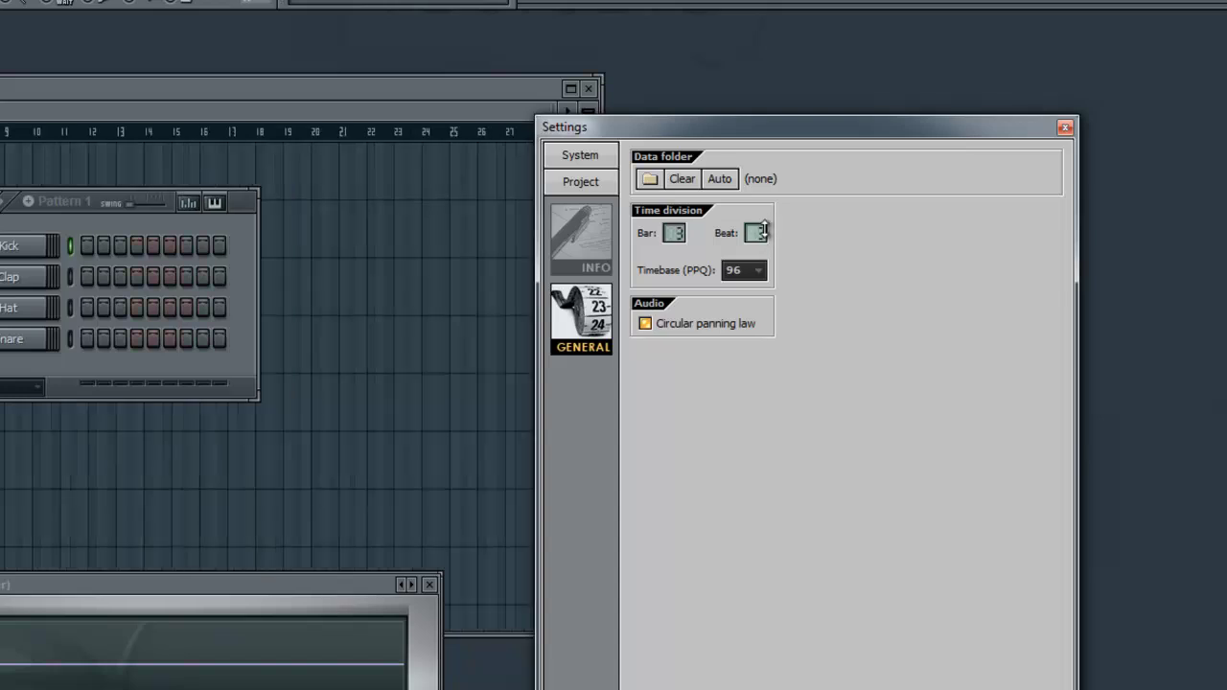
Program a nine-step pattern with Hat, Snare and Kick hits, then play it
click(219, 307)
click(186, 338)
click(119, 307)
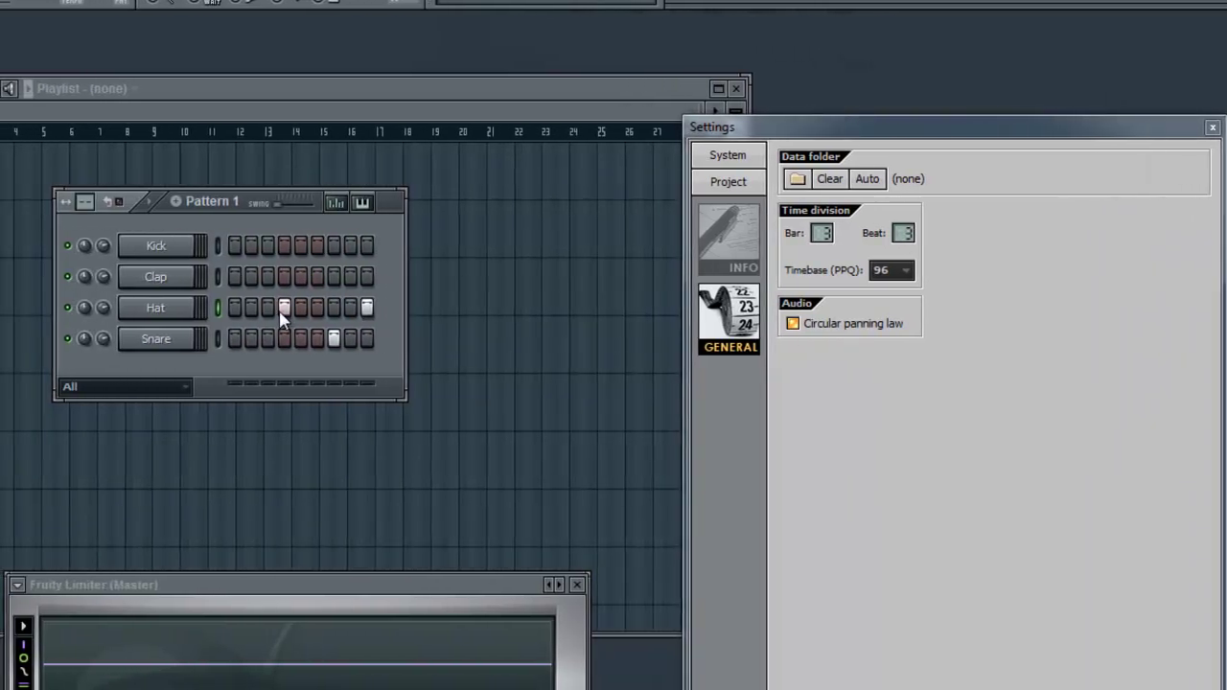
click(235, 306)
click(235, 246)
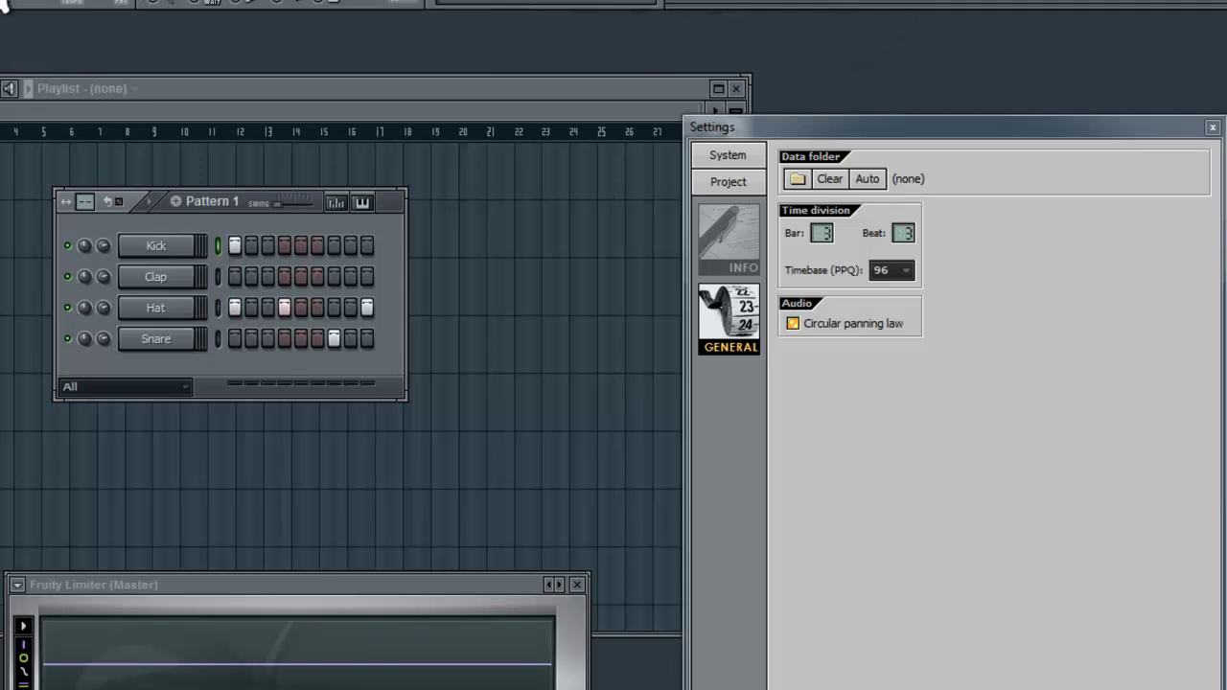
key(space)
Raise the Bar value to 6 and place Hat hits every third step
click(823, 235)
drag(823, 235, 819, 209)
click(333, 307)
click(366, 307)
click(383, 306)
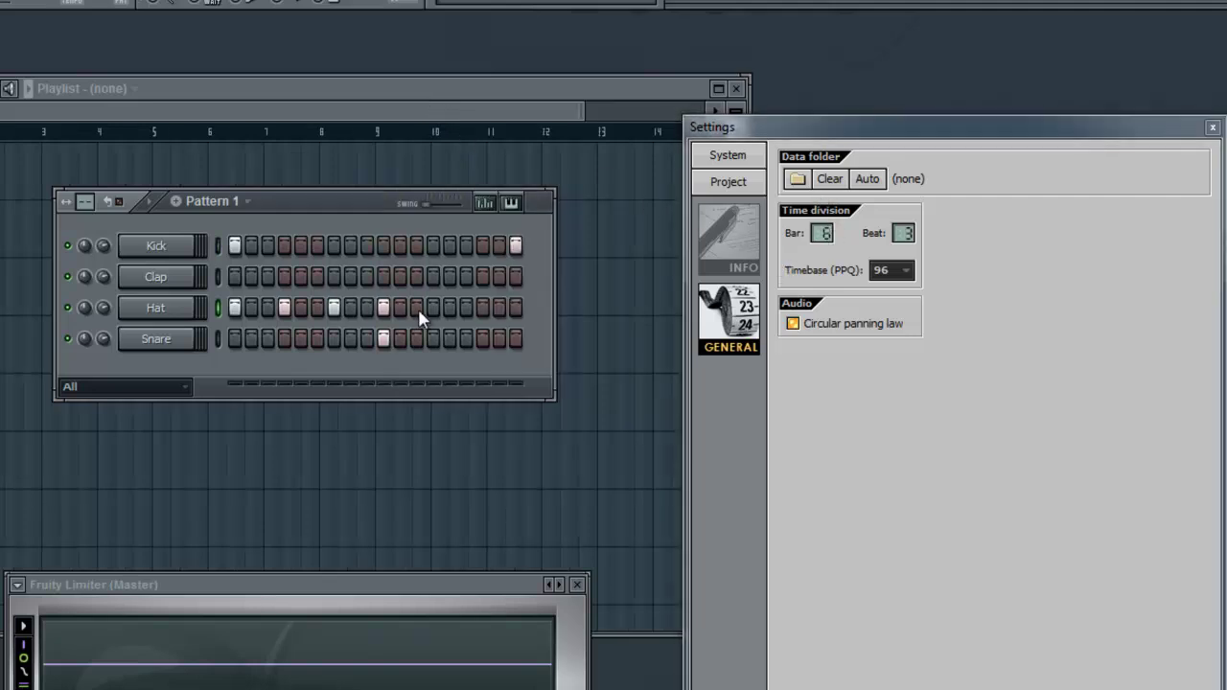
Add Snare and Kick hits, then play and stop the 18-step pattern
click(433, 307)
click(482, 306)
key(space)
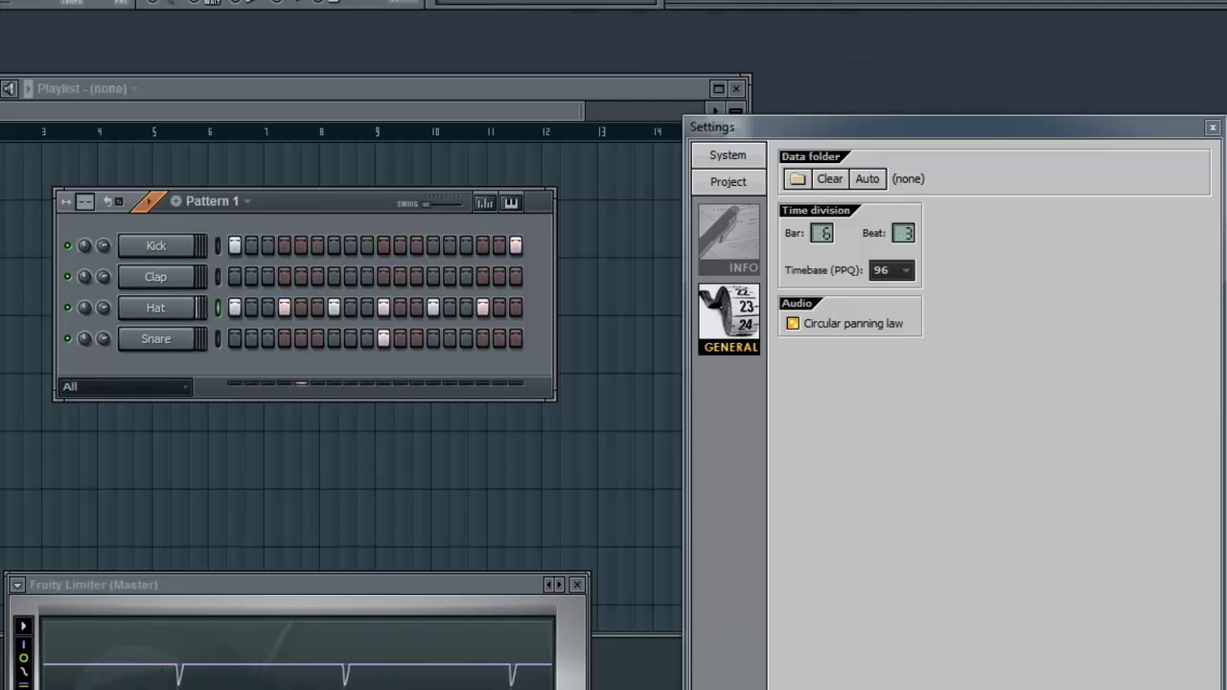
key(space)
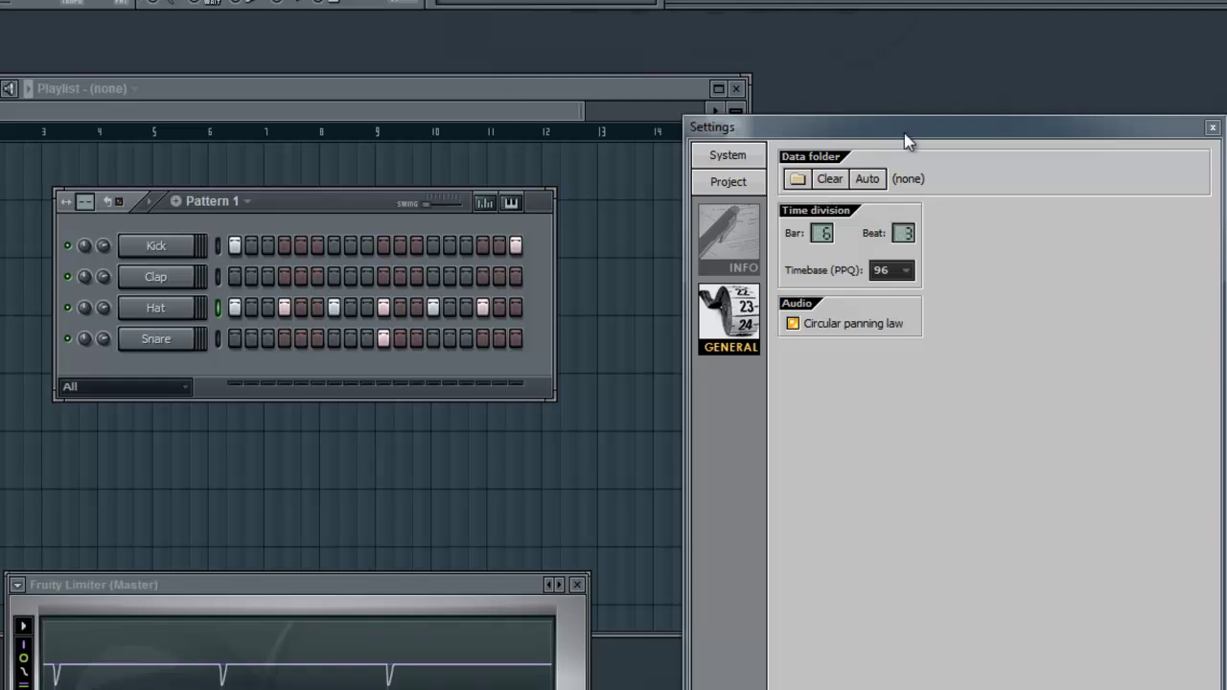
Set the time division to 5 per bar and 4 per beat
drag(907, 134, 758, 130)
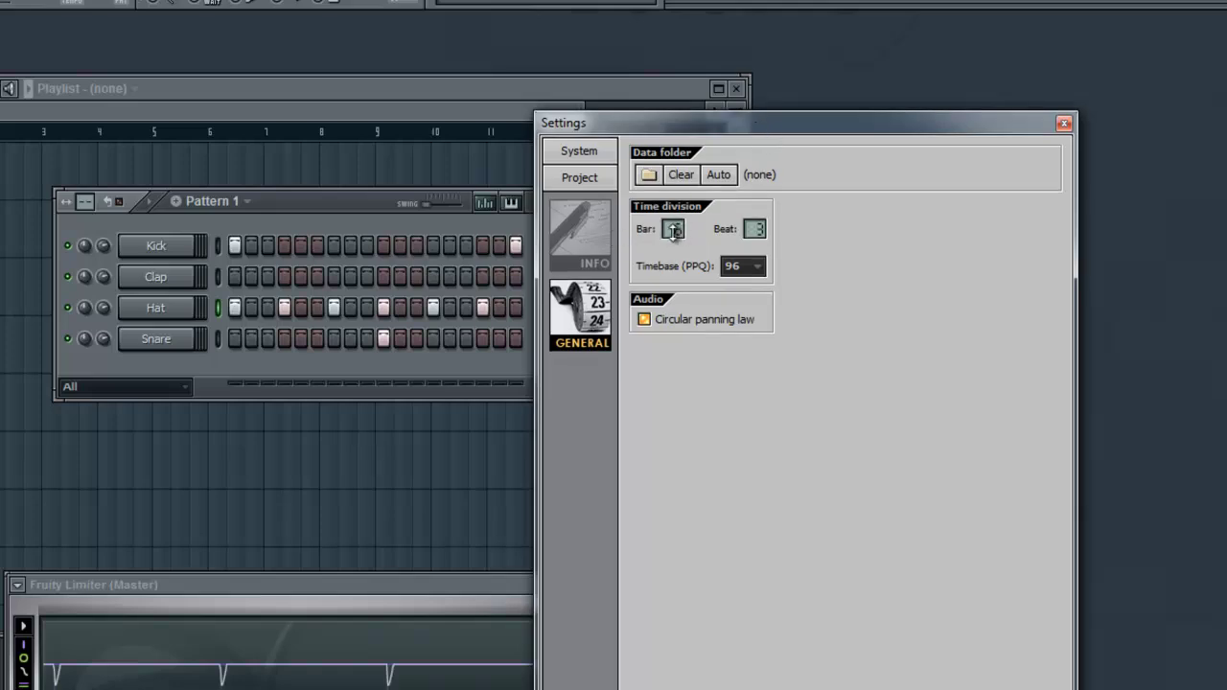
scroll(677, 234, down, 1)
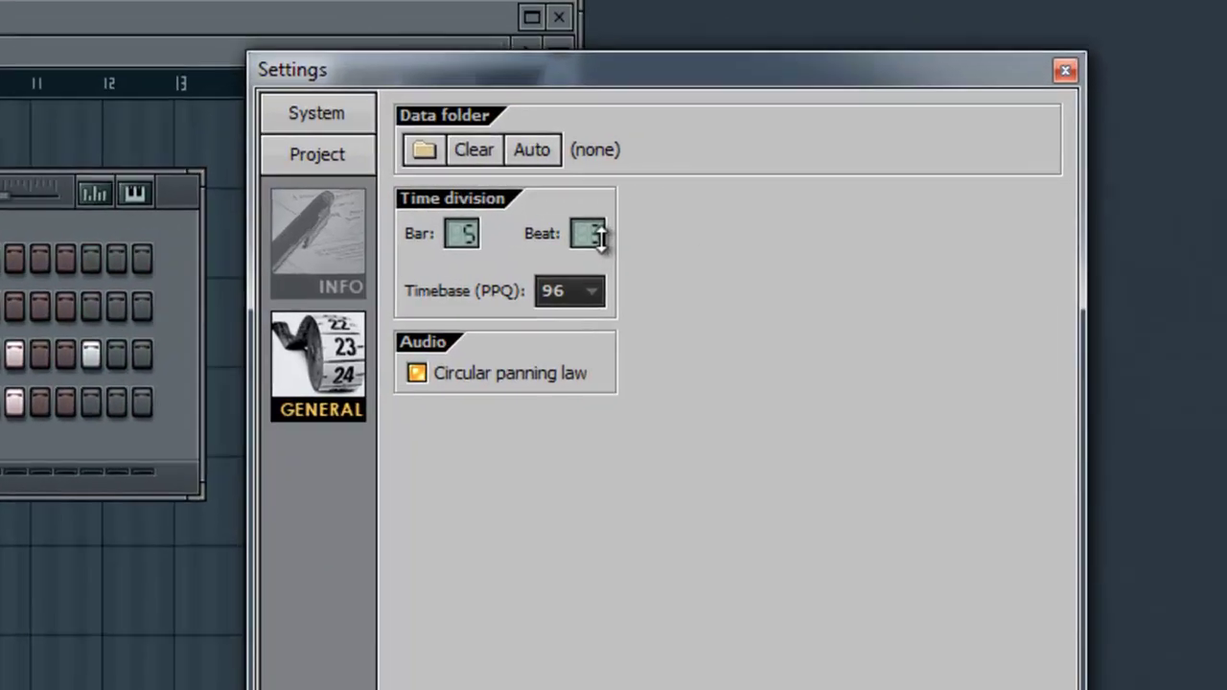
scroll(755, 228, up, 1)
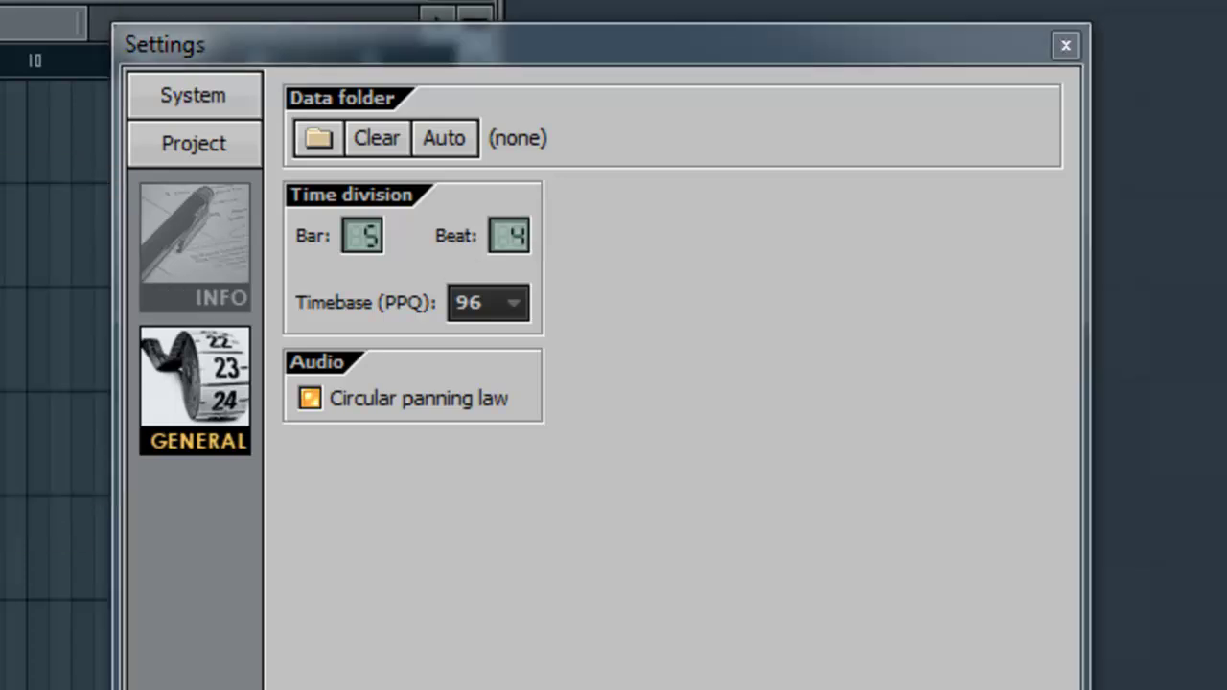